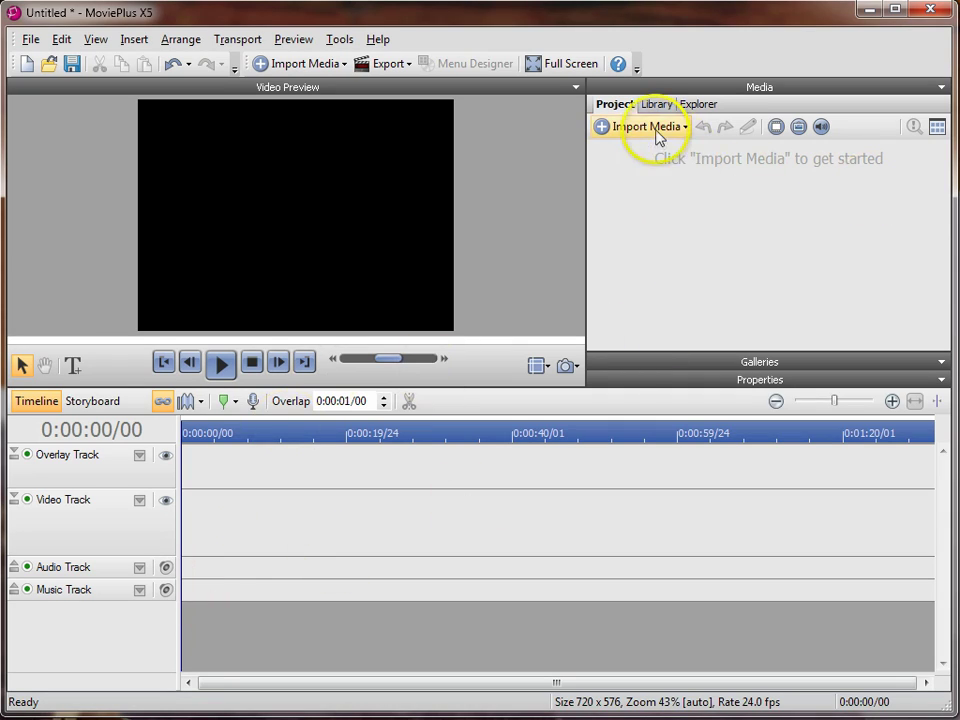
Import the '01 - Stop Frame Animation' video and '(USE) Backing Track 5' audio into the Media pane.
click(648, 127)
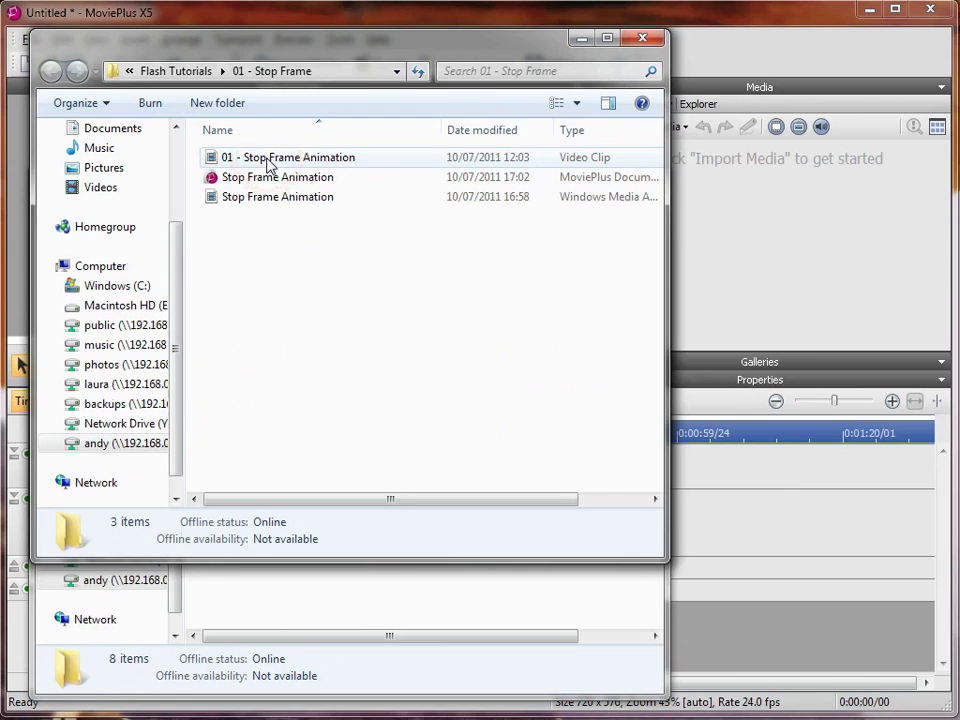
drag(268, 163, 739, 229)
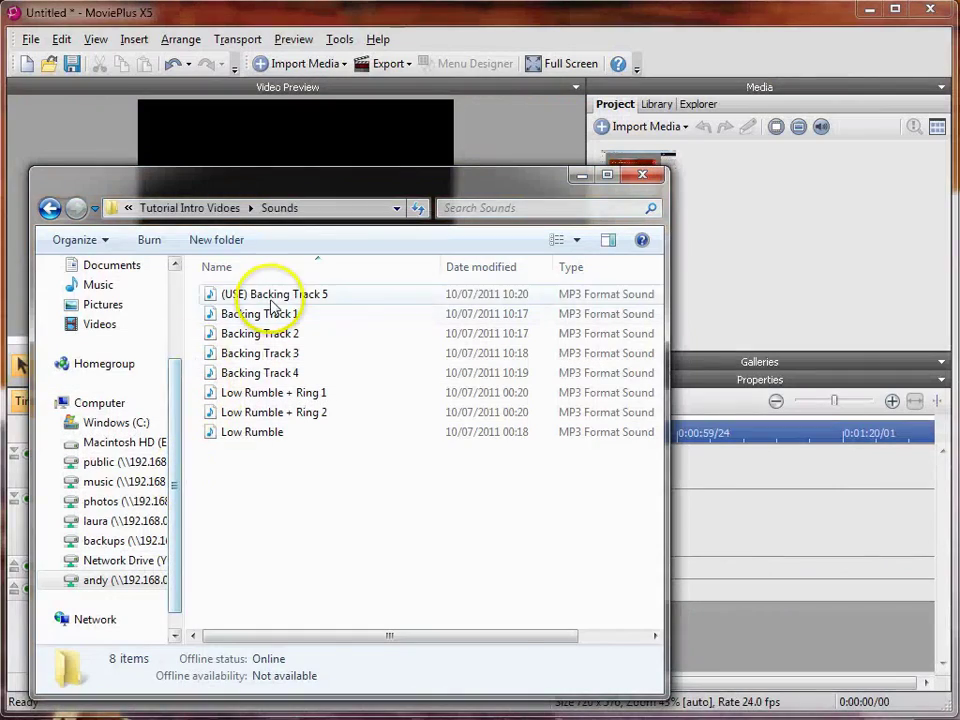
drag(272, 296, 858, 272)
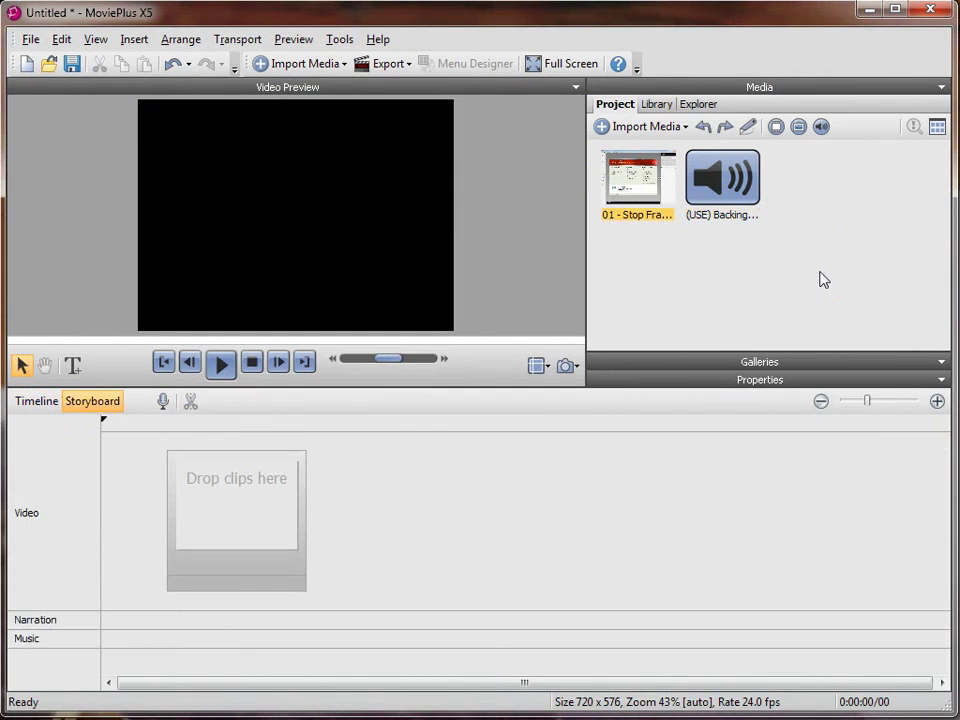
Place the 259-second '01 - Stop Frame' clip in the storyboard and Backing Track 5 on the Music row.
drag(672, 214, 167, 536)
click(129, 446)
drag(740, 225, 200, 638)
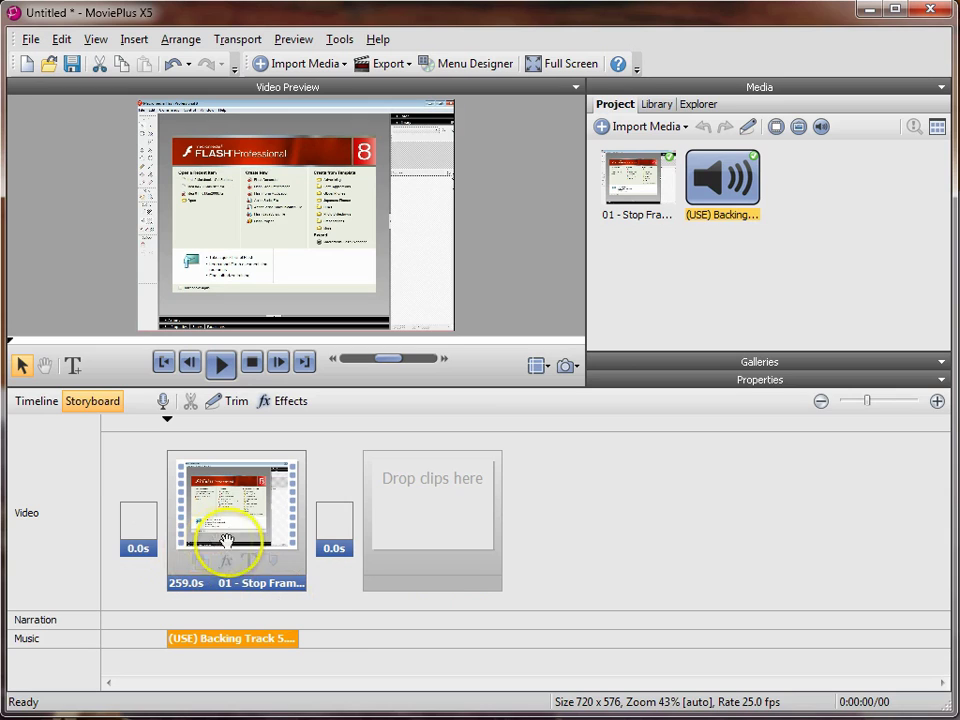
Undo the storyboard placement and, in Timeline view, put the animation on the Video Track and Backing Track 5 on the Music Track.
double_click(173, 63)
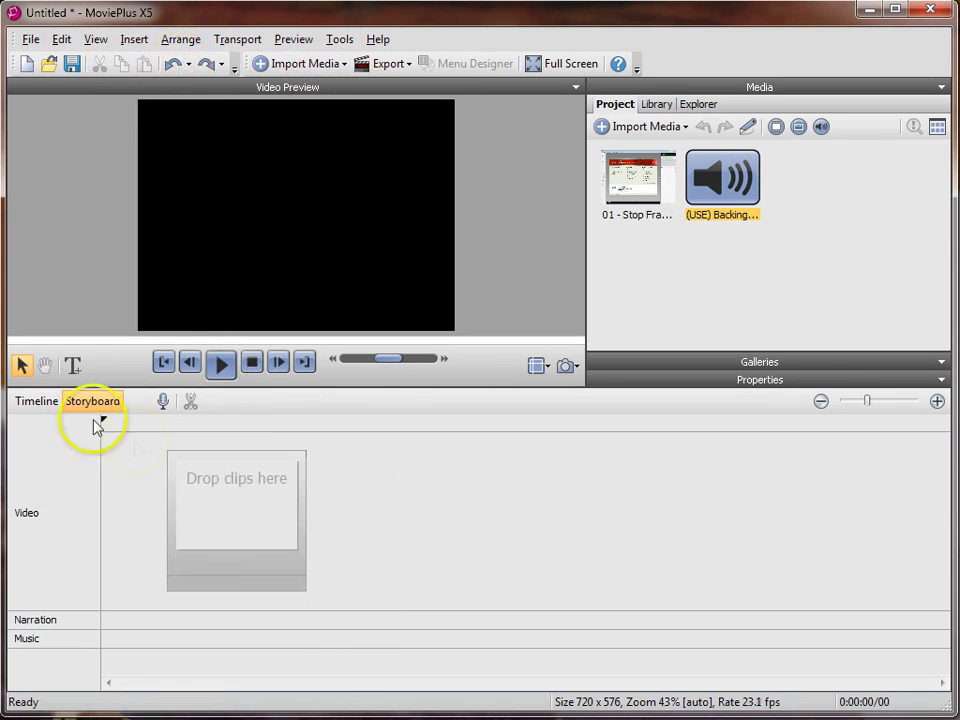
click(36, 401)
drag(637, 180, 158, 537)
drag(763, 214, 173, 594)
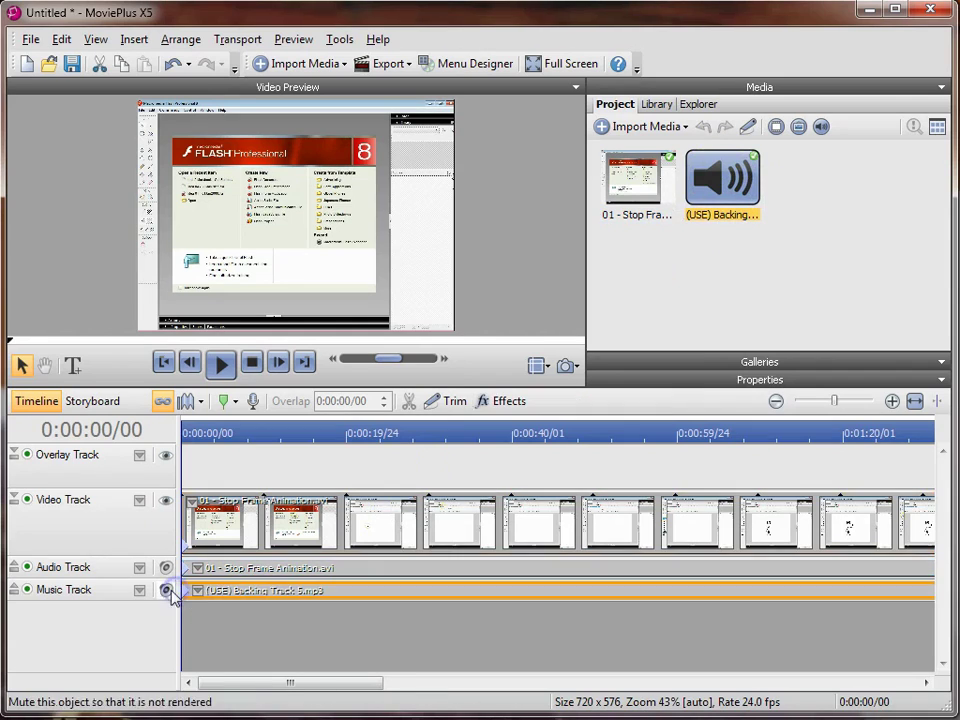
Trim about 30 seconds off the animation clip's end so it ends near 0:00:43.
drag(266, 683, 724, 660)
scroll(505, 524, up, 1)
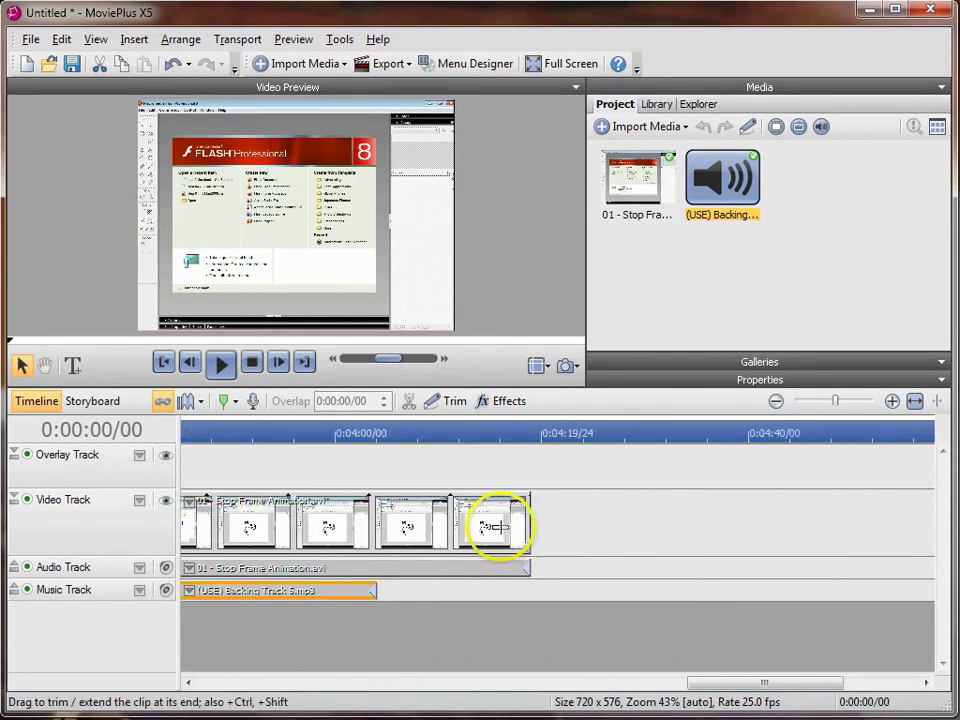
drag(528, 522, 266, 545)
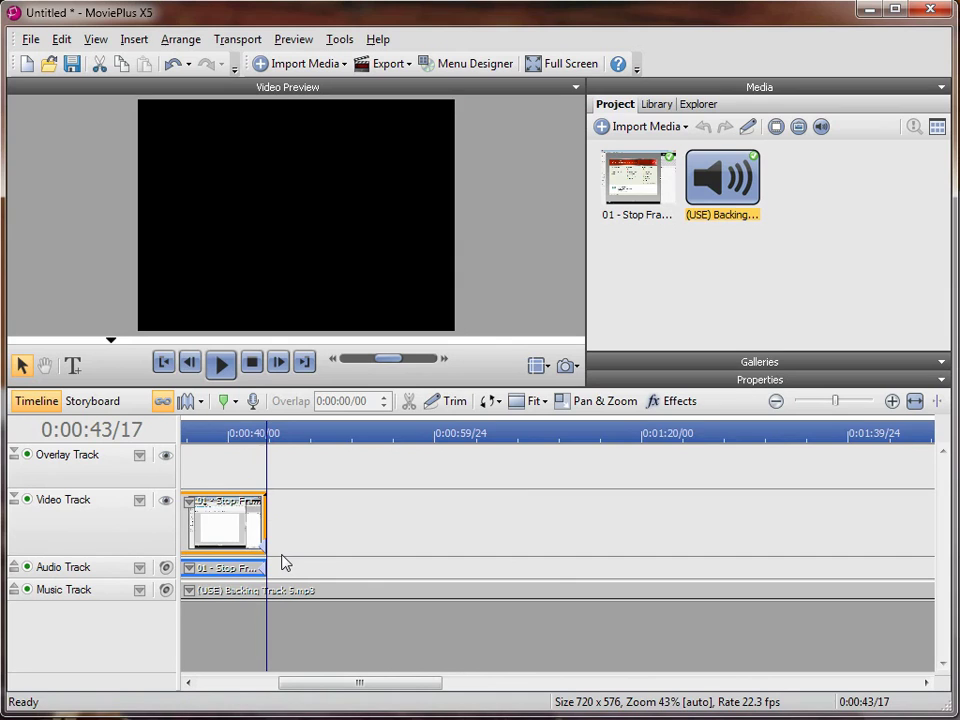
Undo the trim, Ctrl-drag the clip end to speed it up to about 1.5x, and preview.
key(ctrl+z)
drag(408, 681, 790, 665)
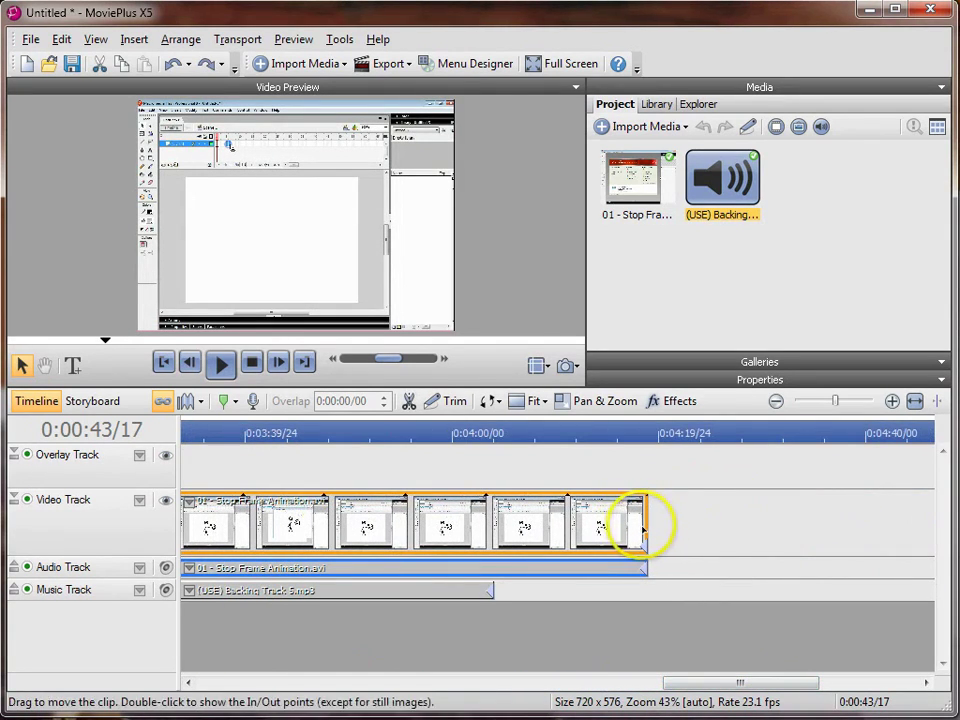
key(ctrl)
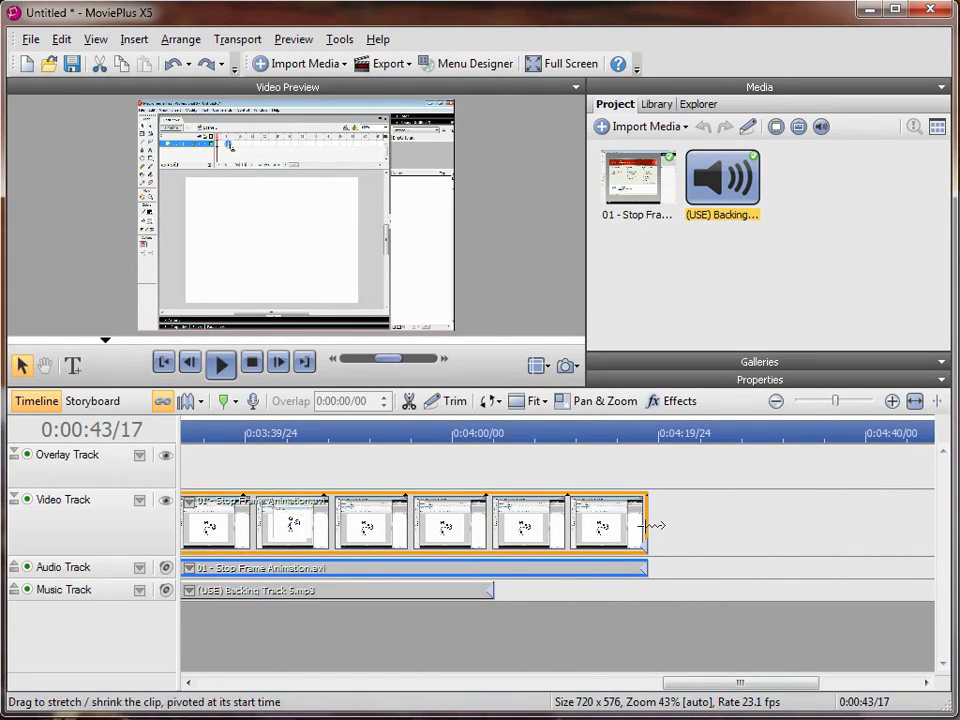
drag(648, 525, 482, 536)
click(219, 363)
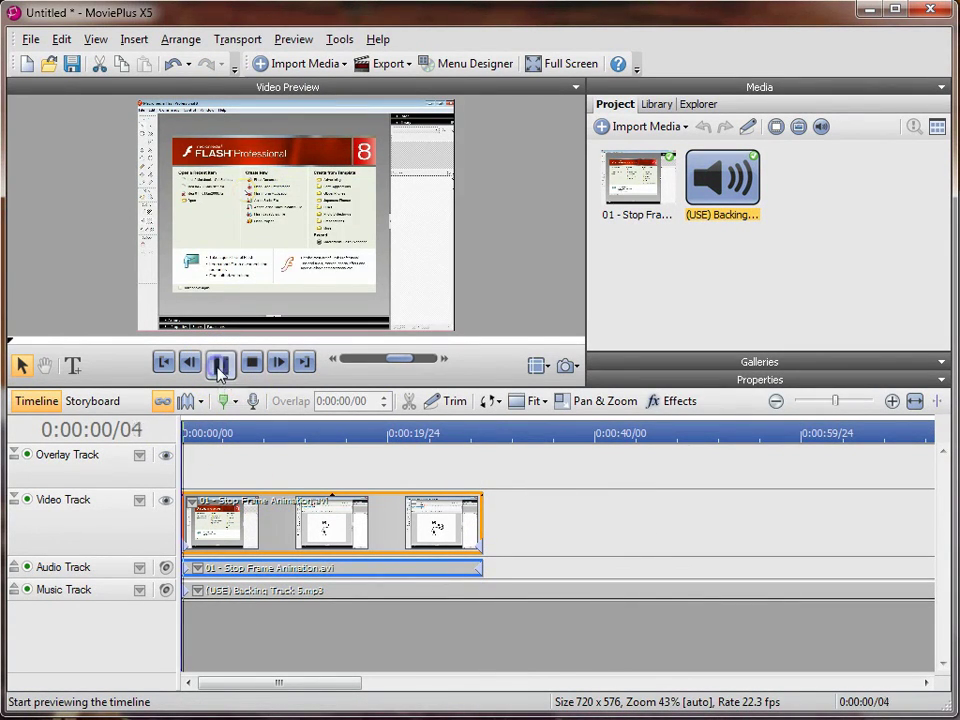
Stop the preview and undo the speed change, returning the clip to normal length.
click(252, 362)
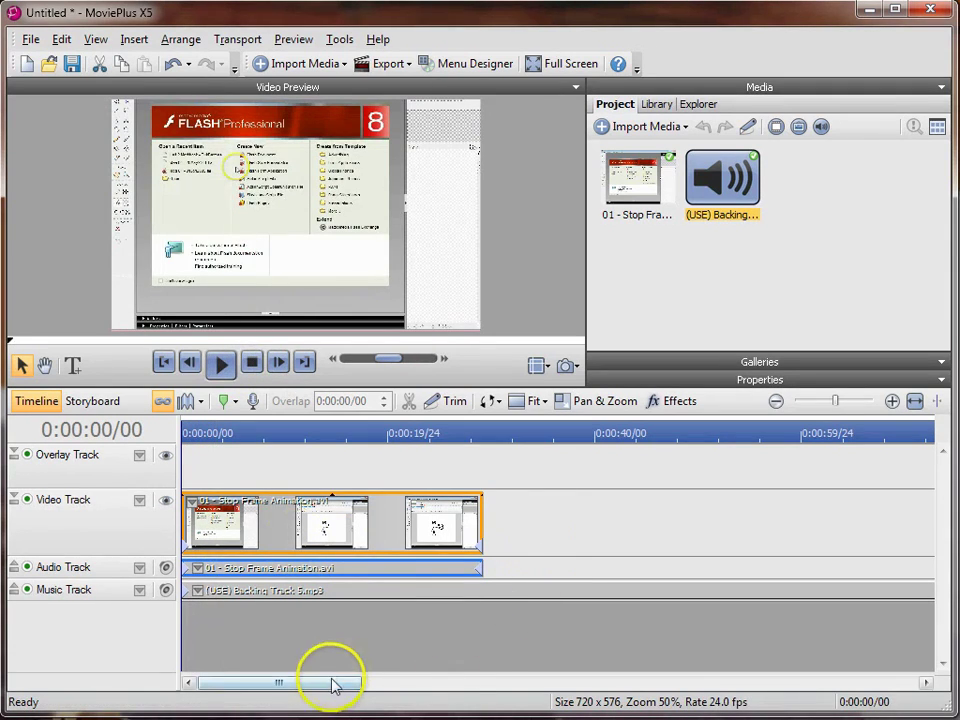
key(ctrl+z)
click(530, 466)
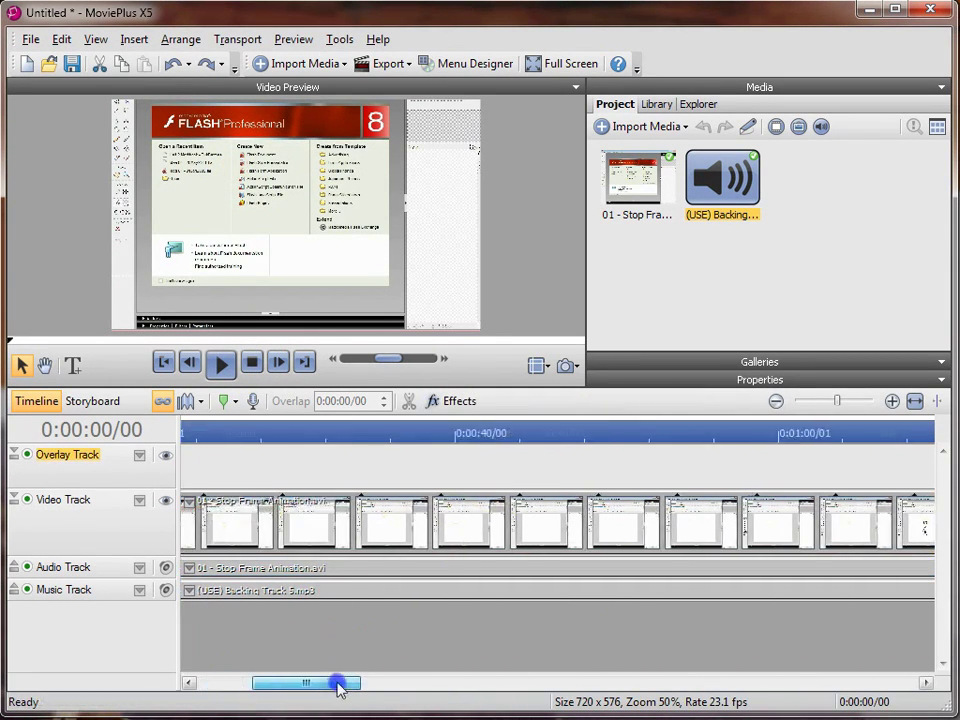
drag(332, 681, 390, 683)
Split the animation clip at 0:01:16 and overlap the pieces with a lengthened cross-fade.
click(204, 440)
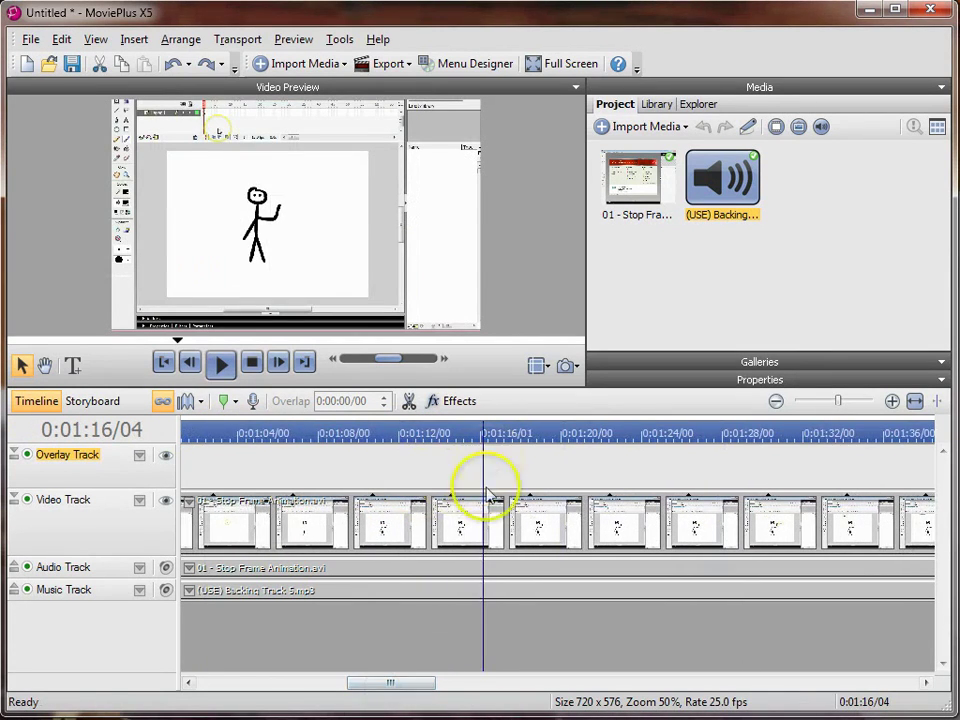
click(409, 400)
drag(578, 585, 490, 561)
drag(253, 440, 264, 440)
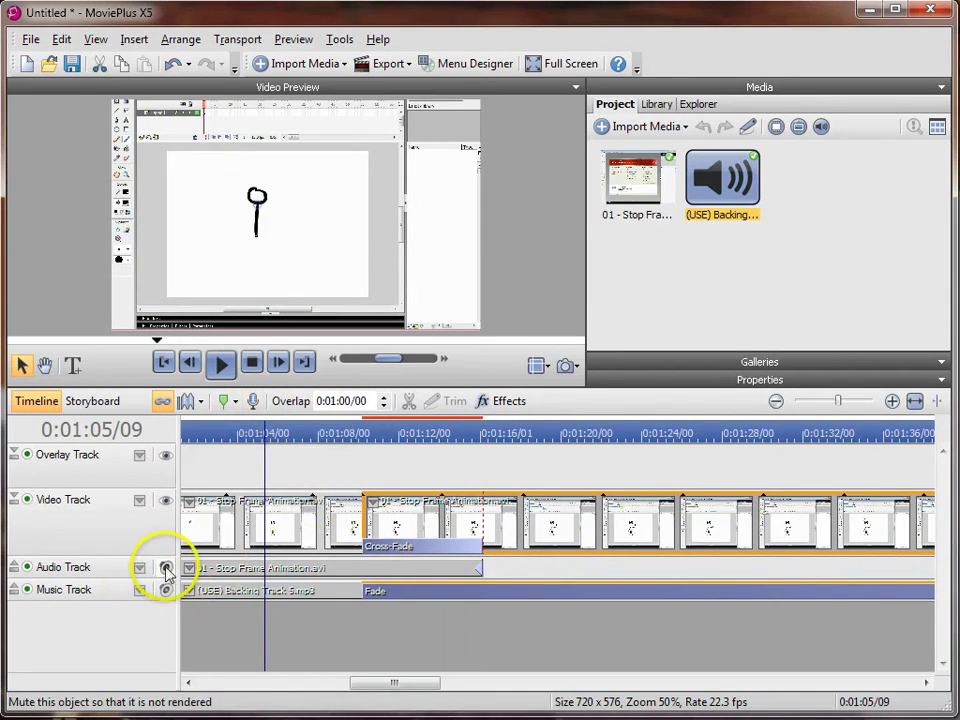
Mute the embedded audio and backing music, scrub the join, and move the second piece after a short gap.
click(166, 567)
click(166, 590)
scroll(258, 425, down, 2)
drag(258, 428, 422, 432)
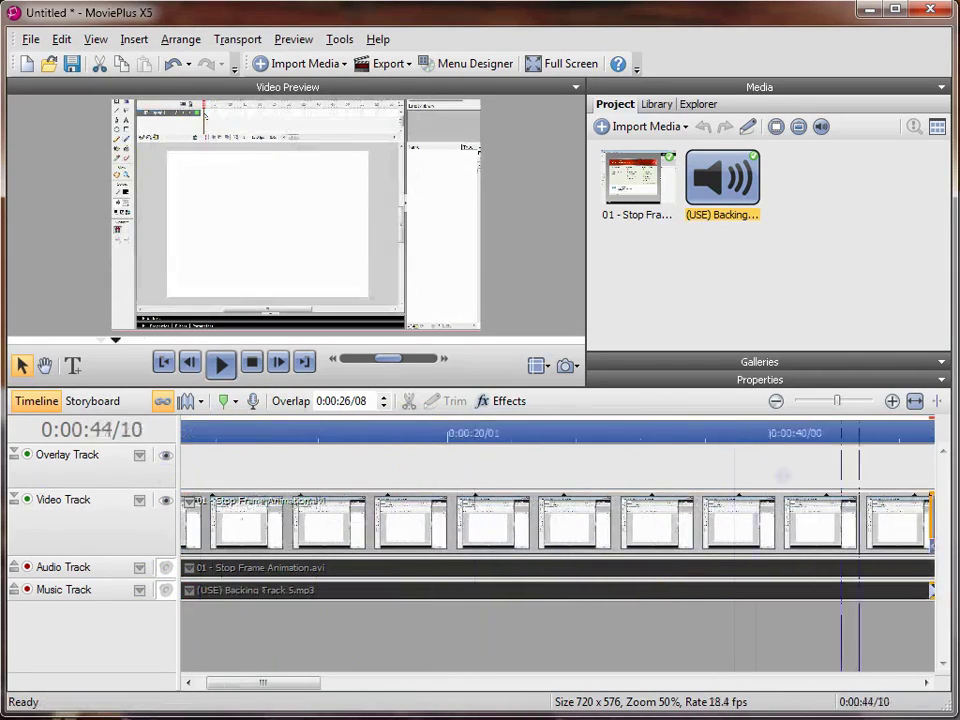
drag(161, 514, 375, 686)
drag(621, 531, 506, 604)
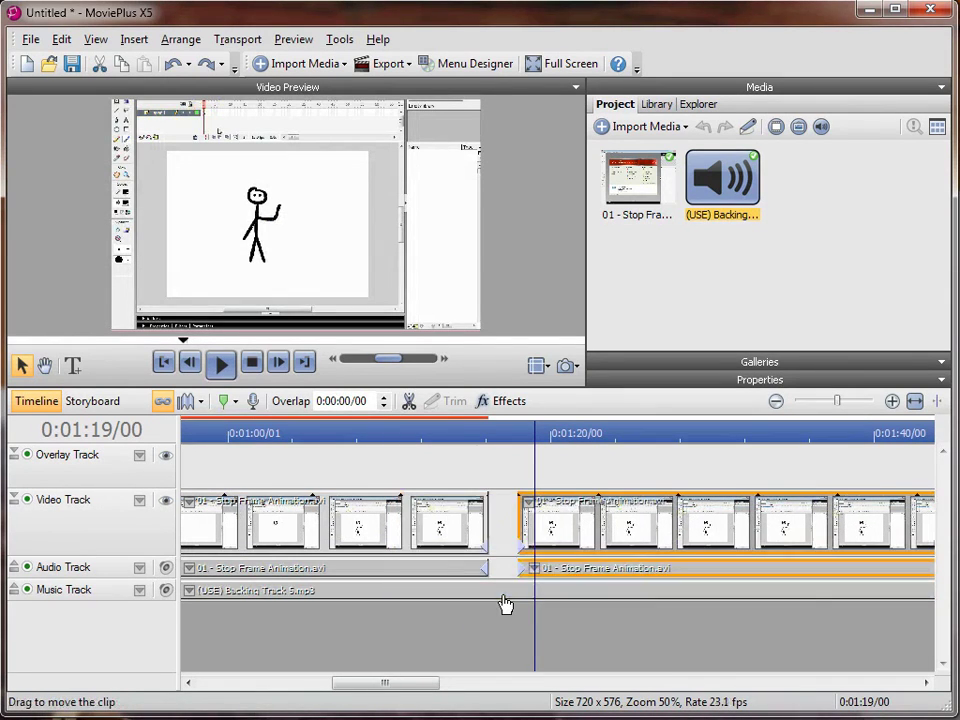
Close the gap between the clip pieces, then delete the embedded audio clip and undo it.
drag(561, 521, 534, 514)
right_click(535, 516)
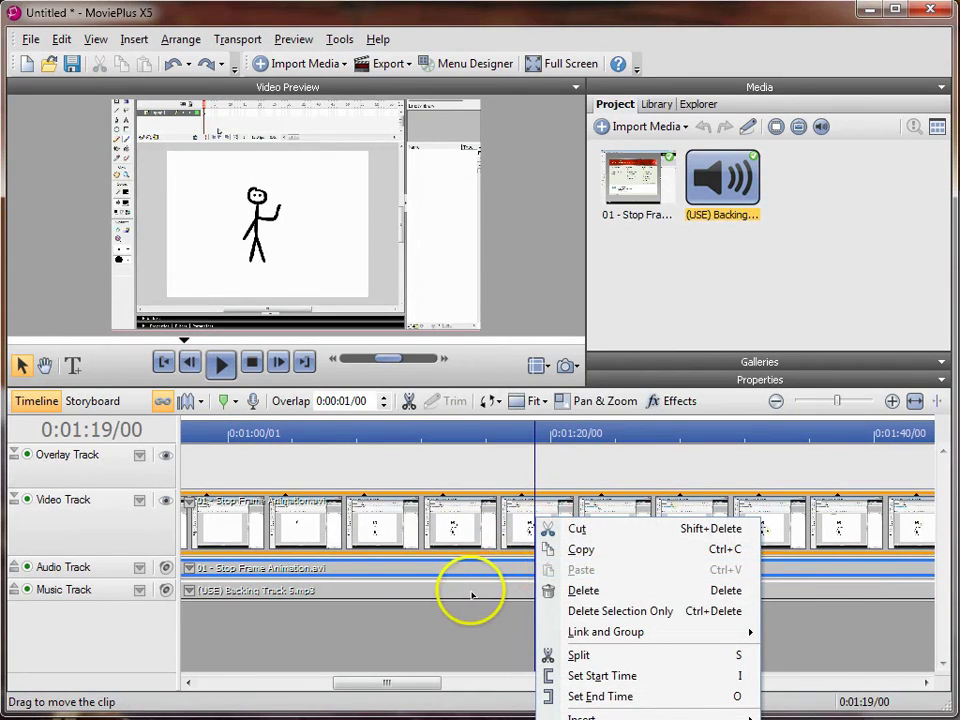
click(458, 566)
right_click(460, 574)
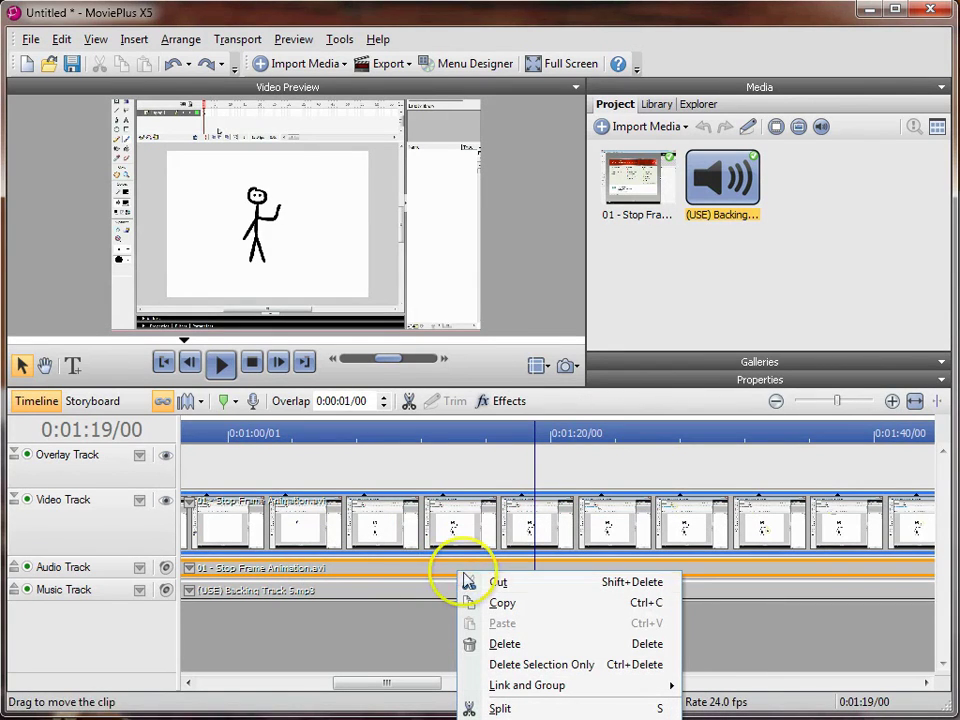
click(510, 643)
key(ctrl+z)
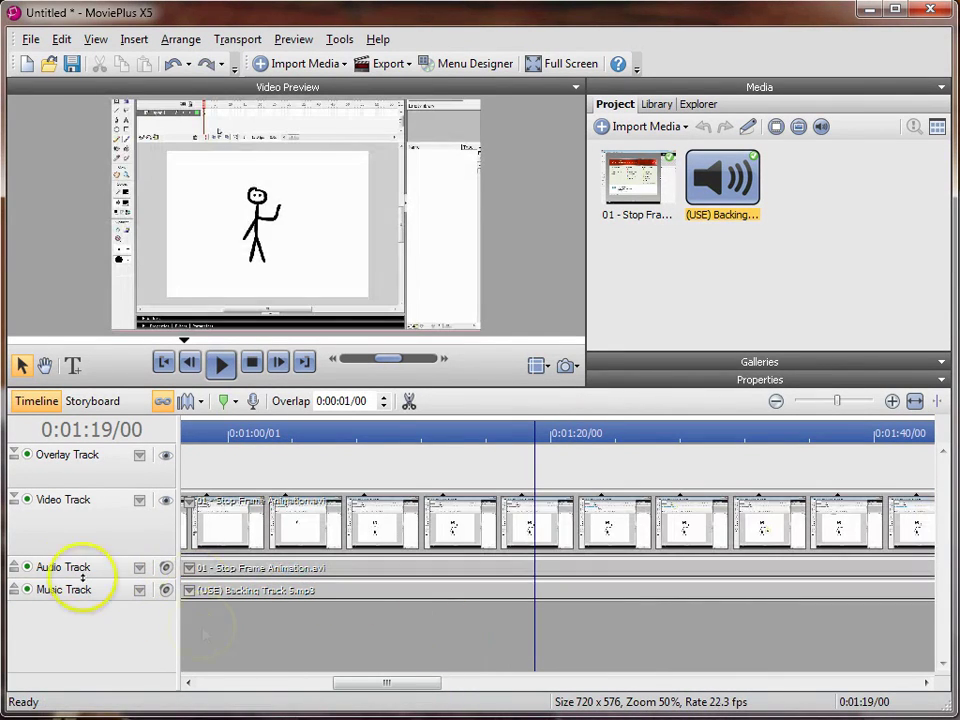
Delete the whole Audio Track and play the timeline from the start to check it.
right_click(76, 570)
click(100, 642)
key(Home)
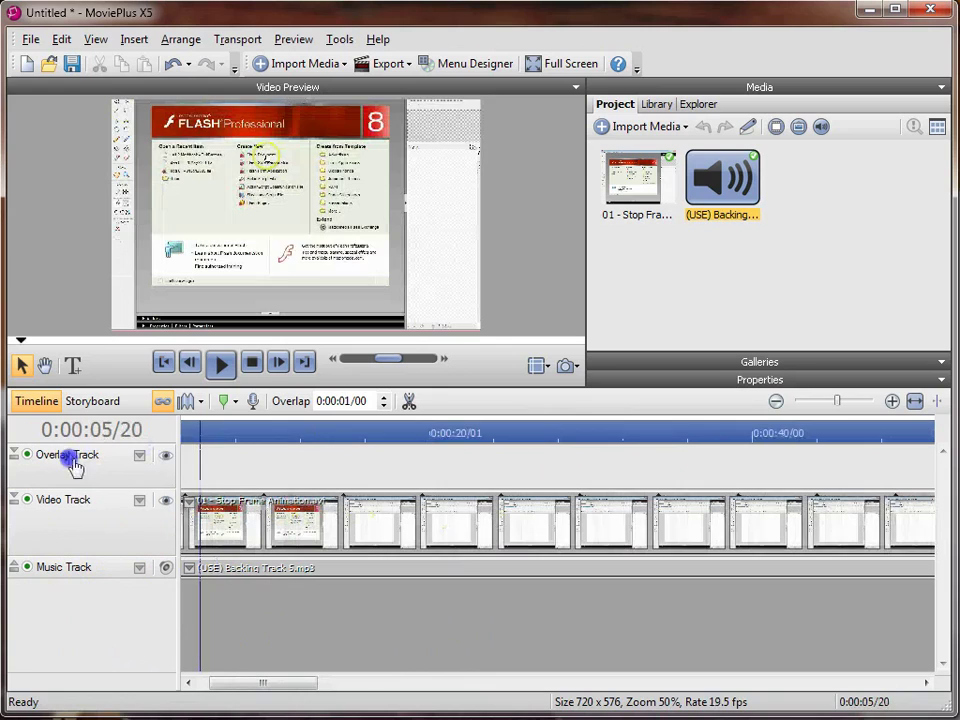
click(199, 454)
click(221, 364)
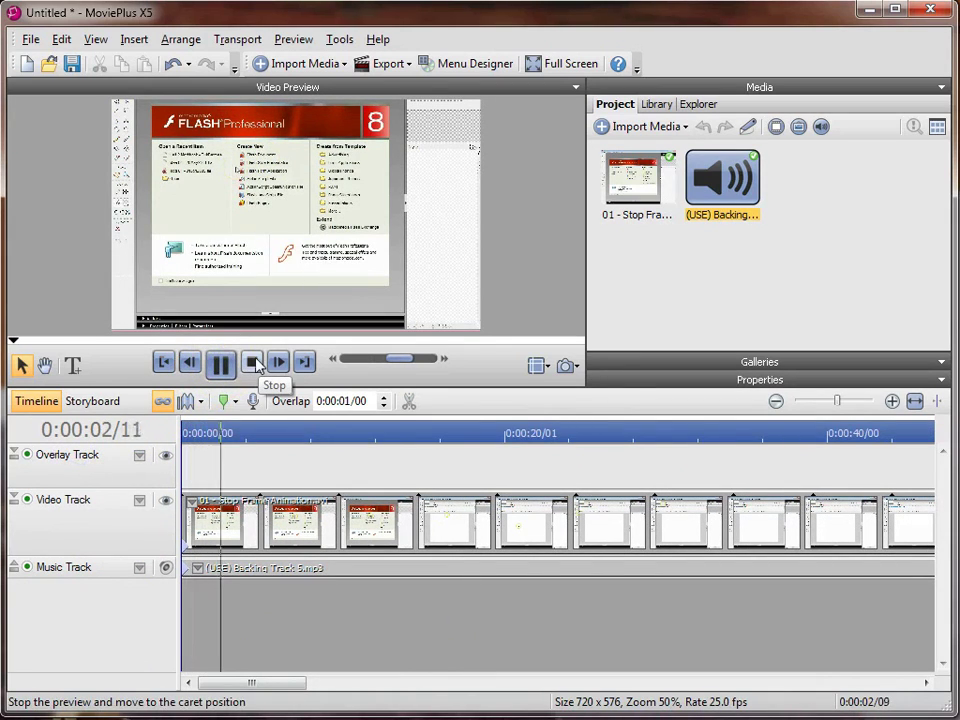
click(257, 365)
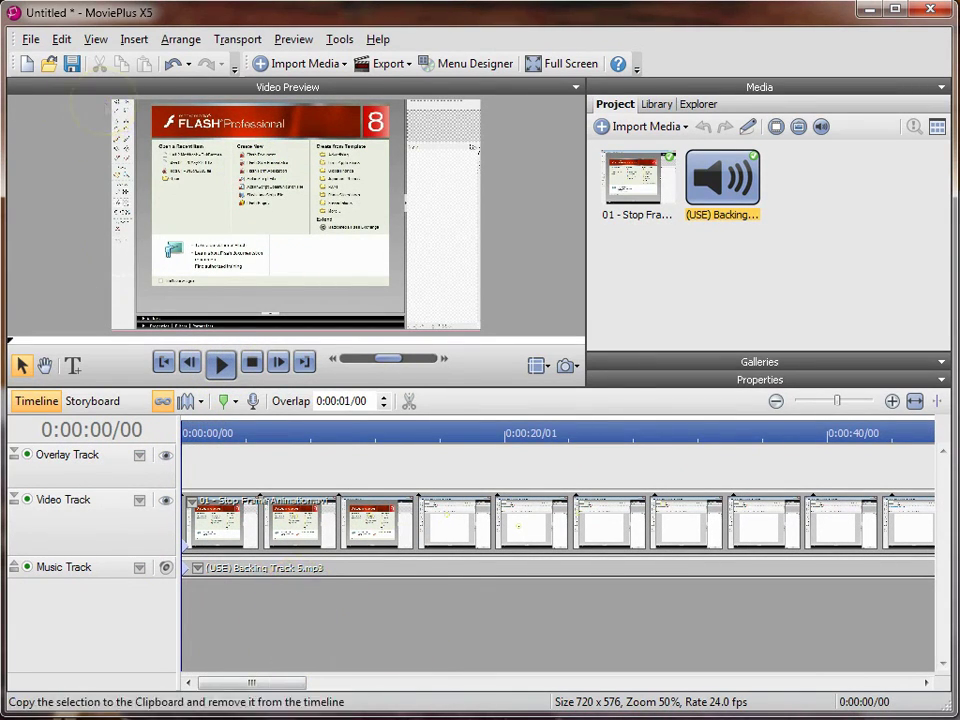